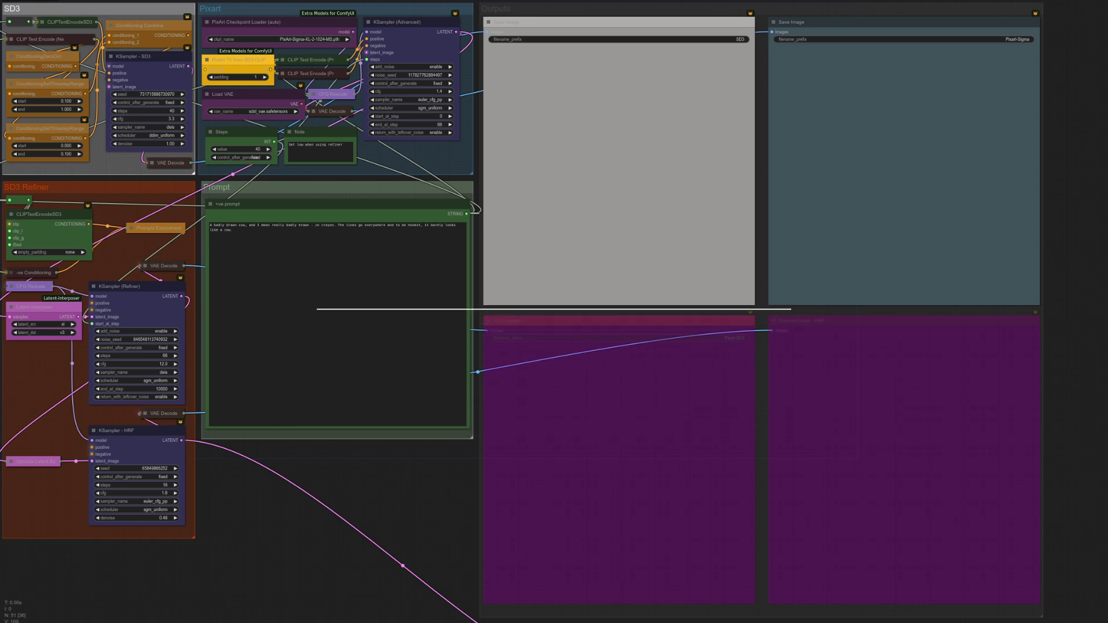
Step: Pan to the Noodle Savers group, then use bookmarks 1 and 2 to reach SD3 and the overview
drag(140, 584, 746, 613)
drag(338, 396, 389, 477)
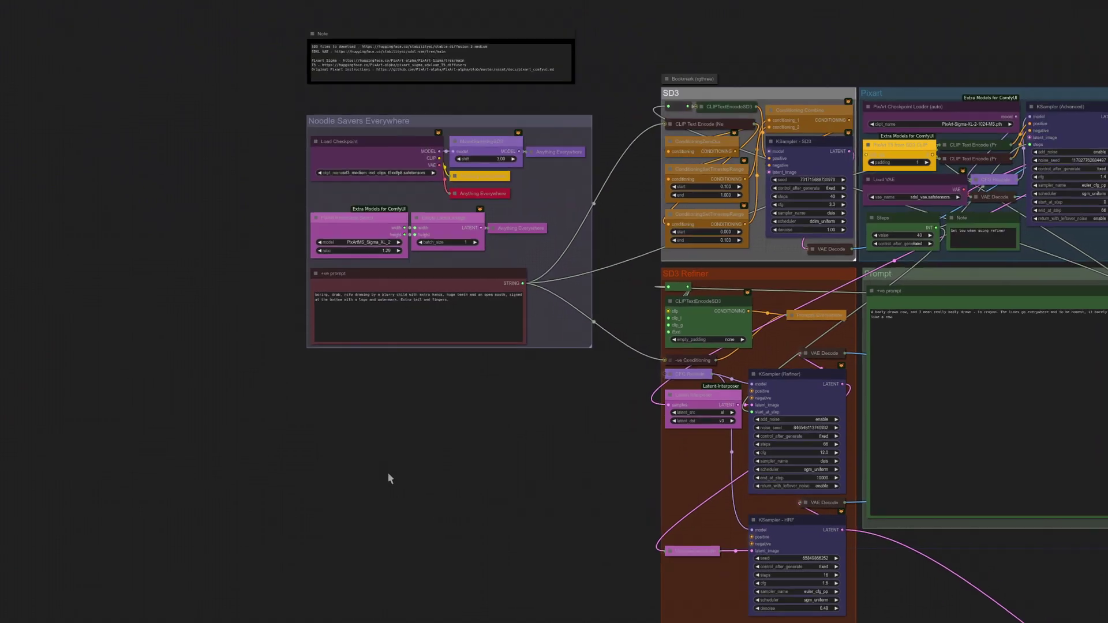
scroll(382, 455, up, 4)
drag(378, 430, 389, 497)
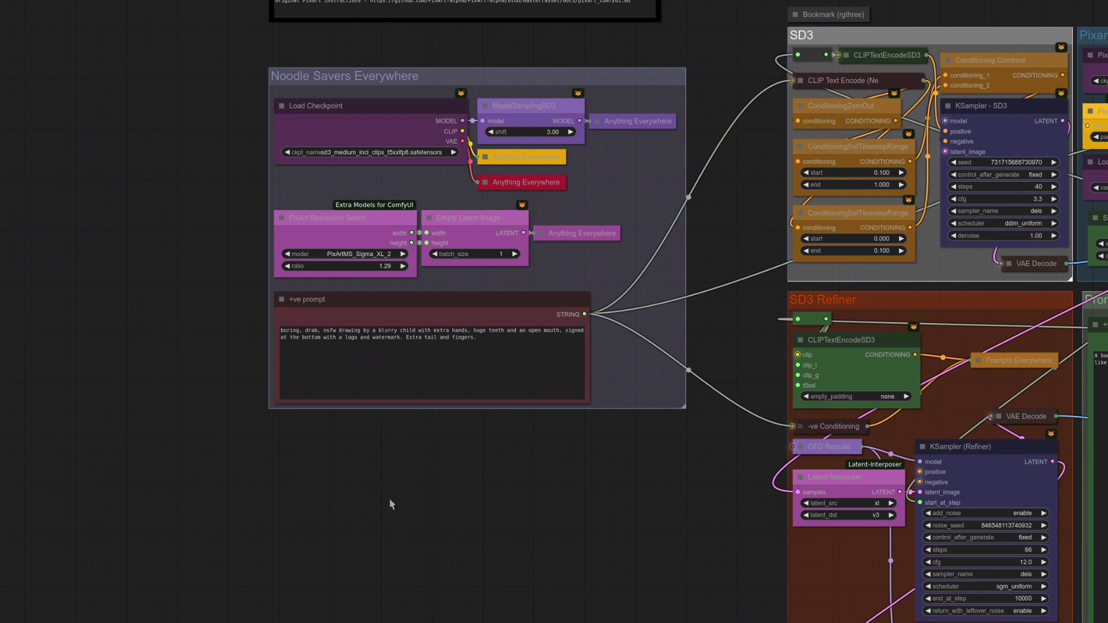
key(1)
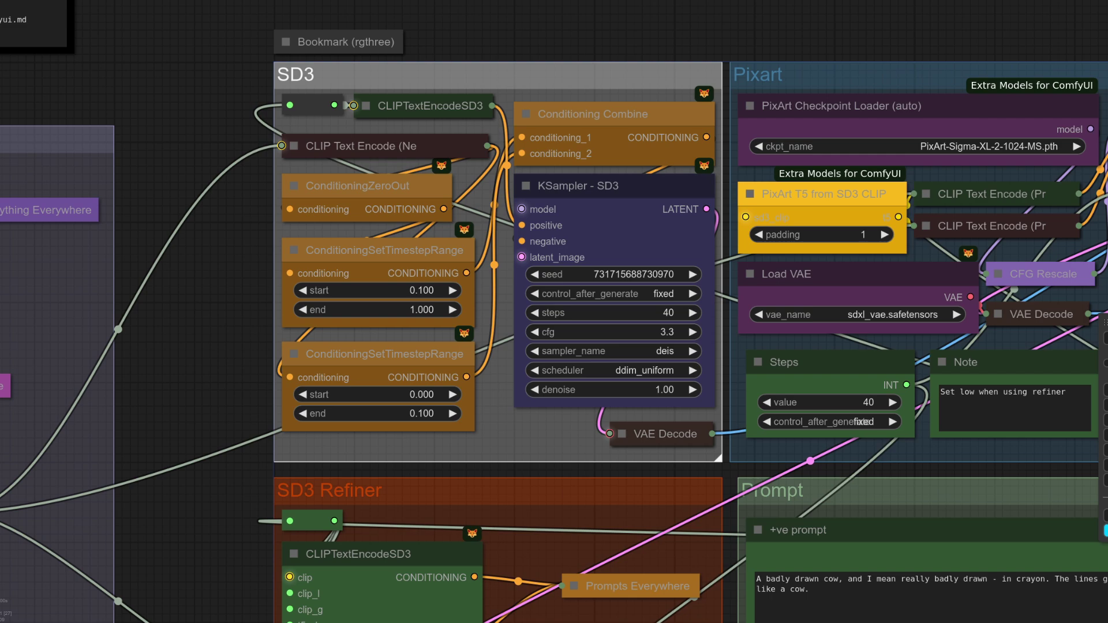
key(2)
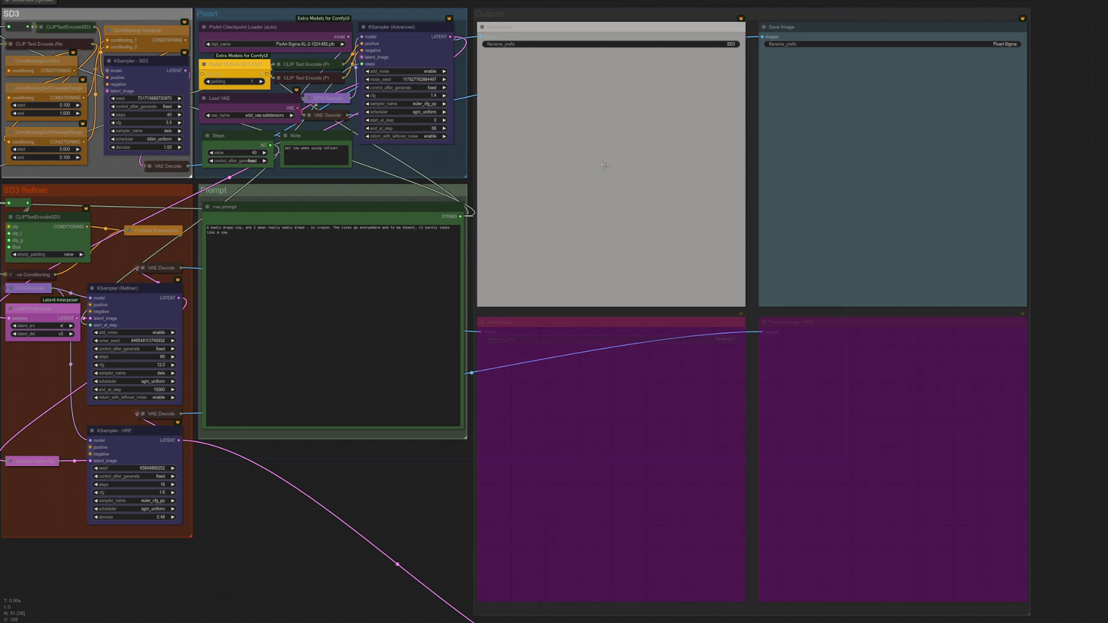
Step: Jump the view to the Pixart group with bookmark key 3
key(3)
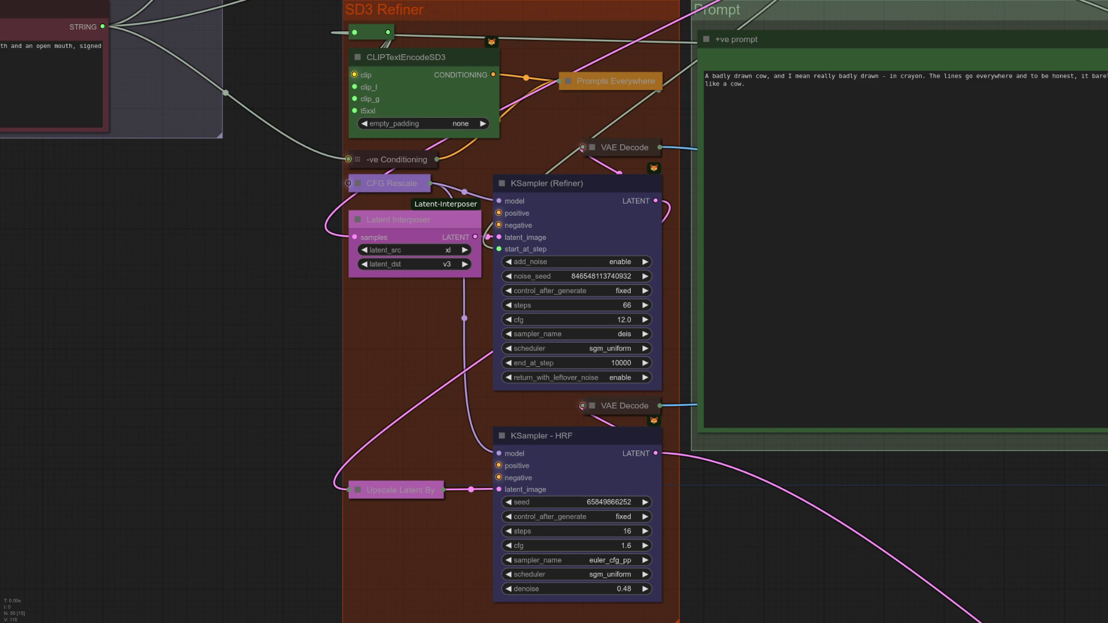
Step: Return to the full workflow overview and zoom in across the two output images
key(1)
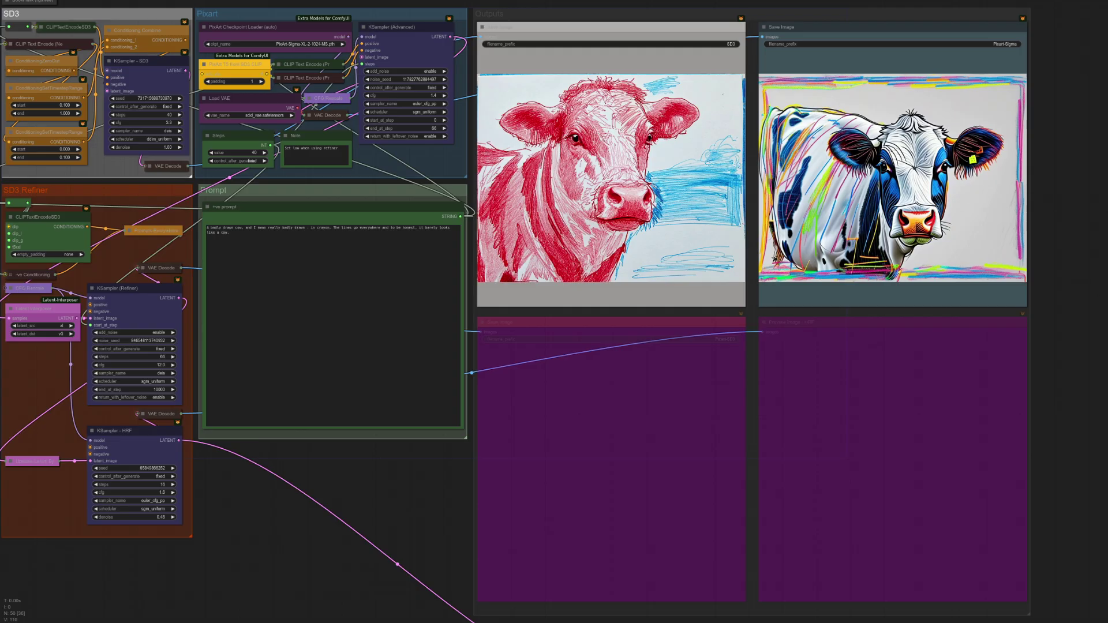
scroll(1057, 215, up, 5)
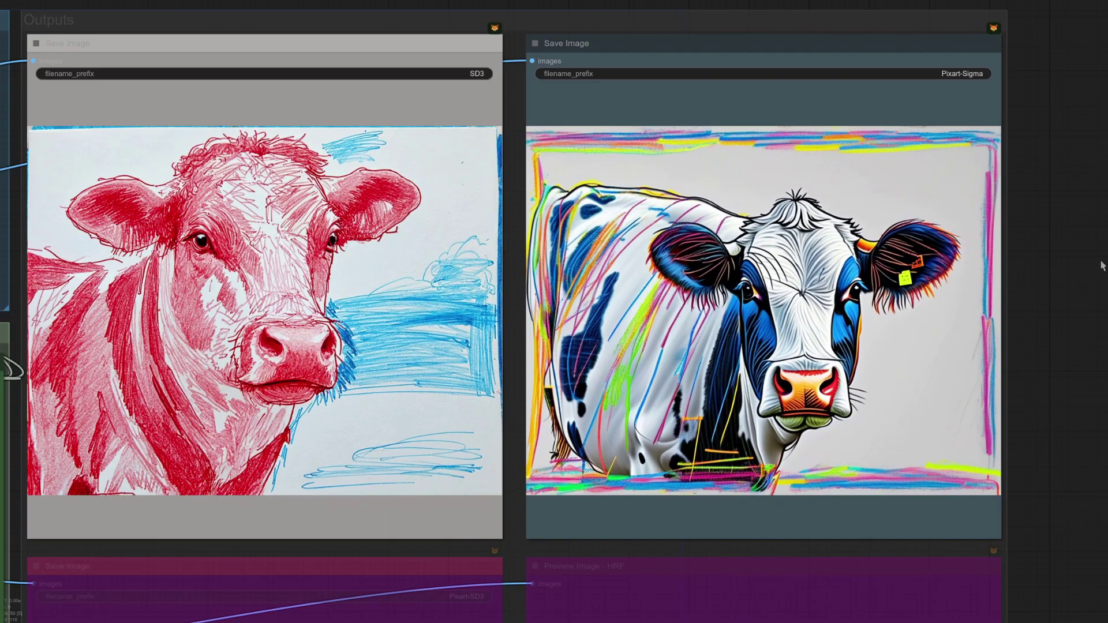
drag(1102, 266, 1107, 233)
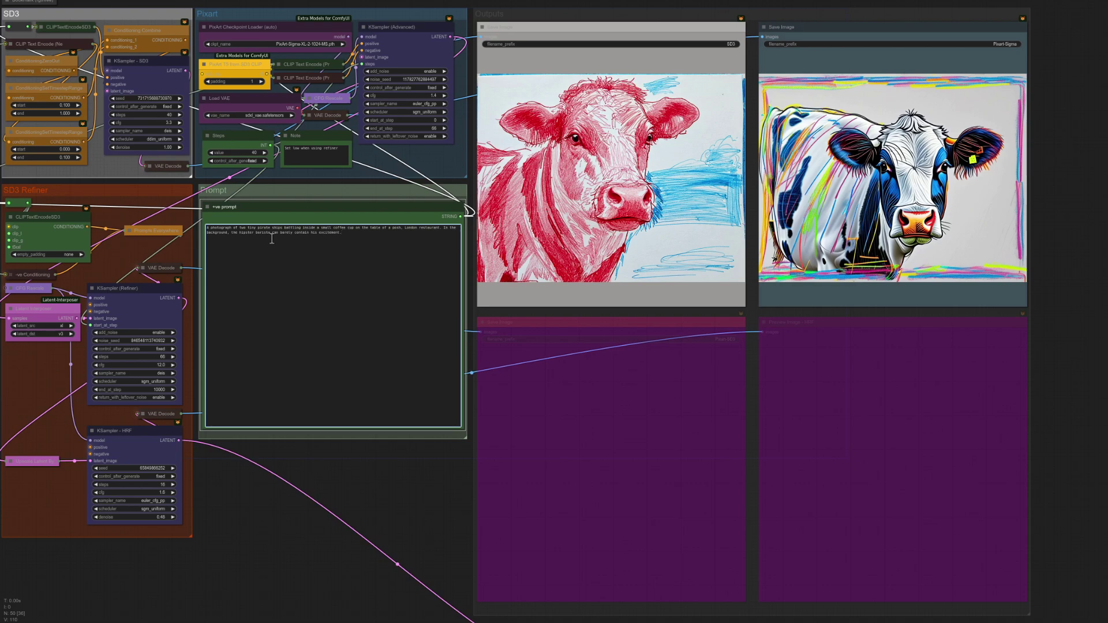
Step: Zoom in toward the +ve prompt node
scroll(245, 413, up, 4)
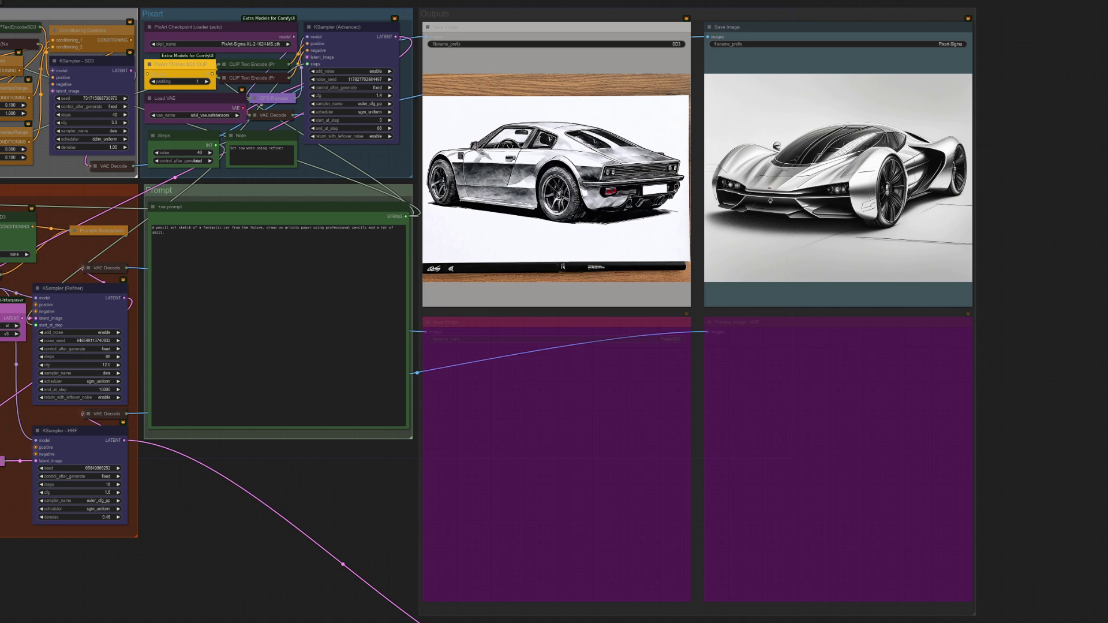
Step: Replace the entire +ve prompt with the pasted rodent wizard text
click(244, 294)
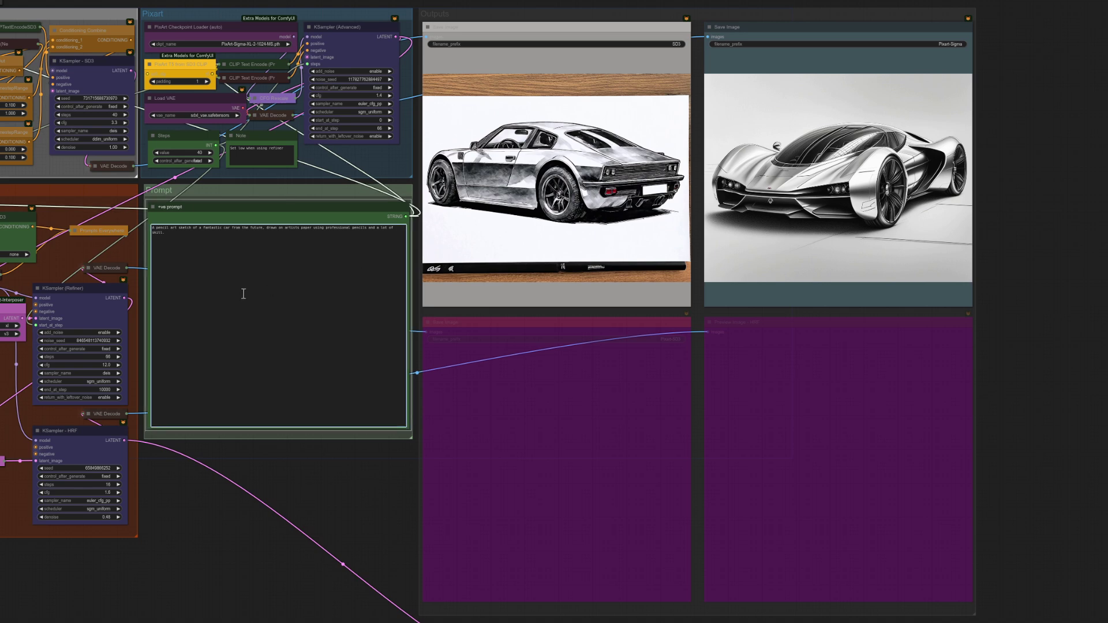
key(ctrl+a)
key(ctrl+v)
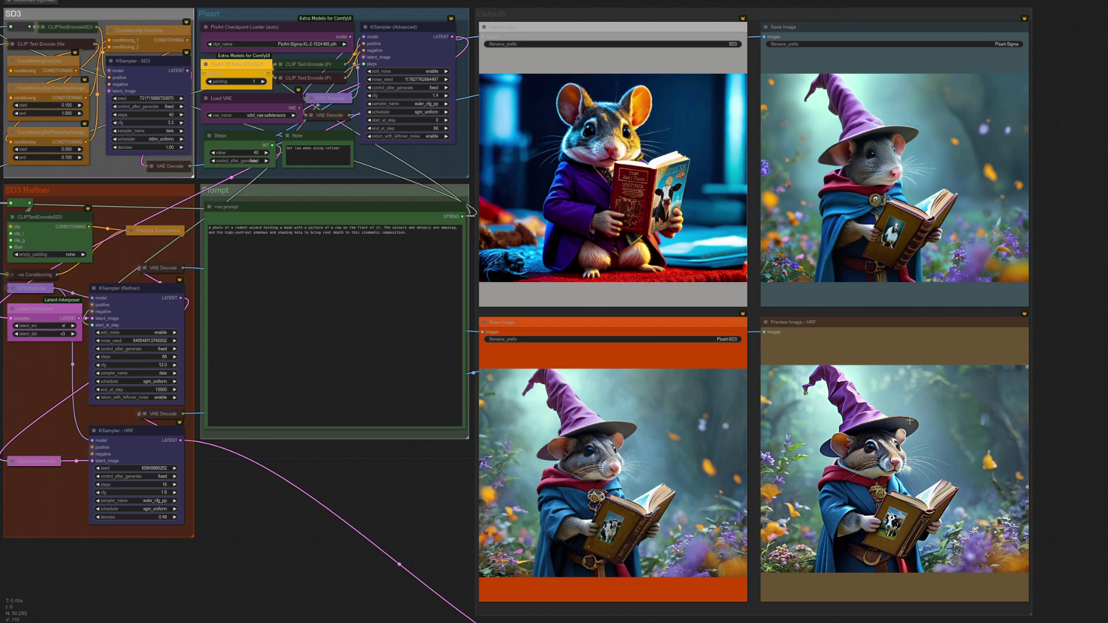
Step: Inspect the PixArt Steps node and SD3 Refiner group, then view the Pixart-SD3 output image
drag(341, 496, 549, 540)
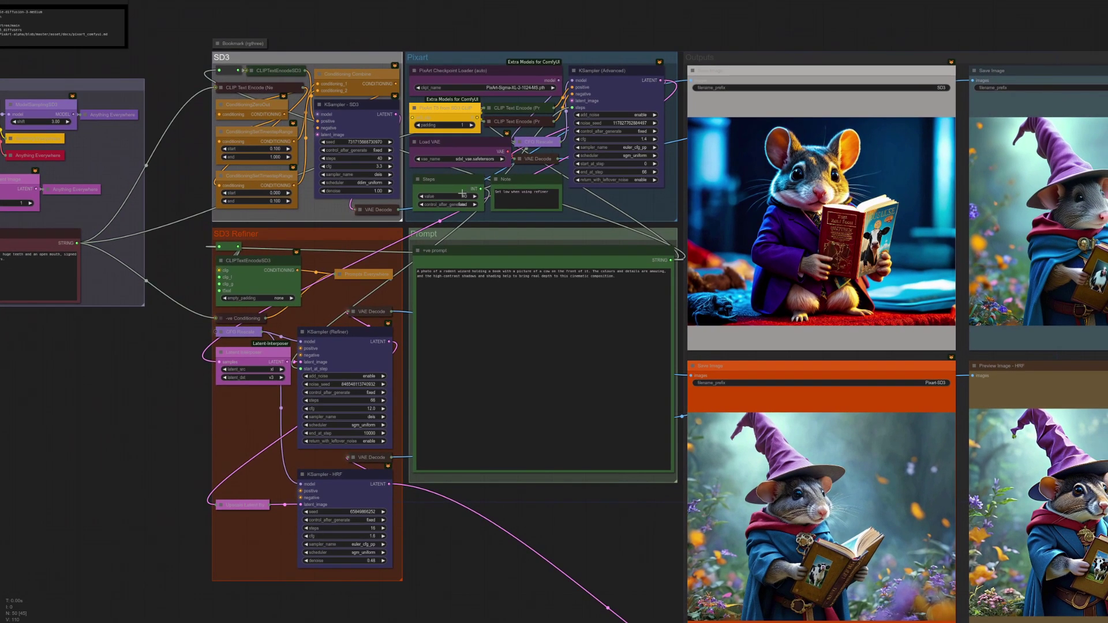
scroll(463, 194, up, 6)
drag(702, 209, 714, 294)
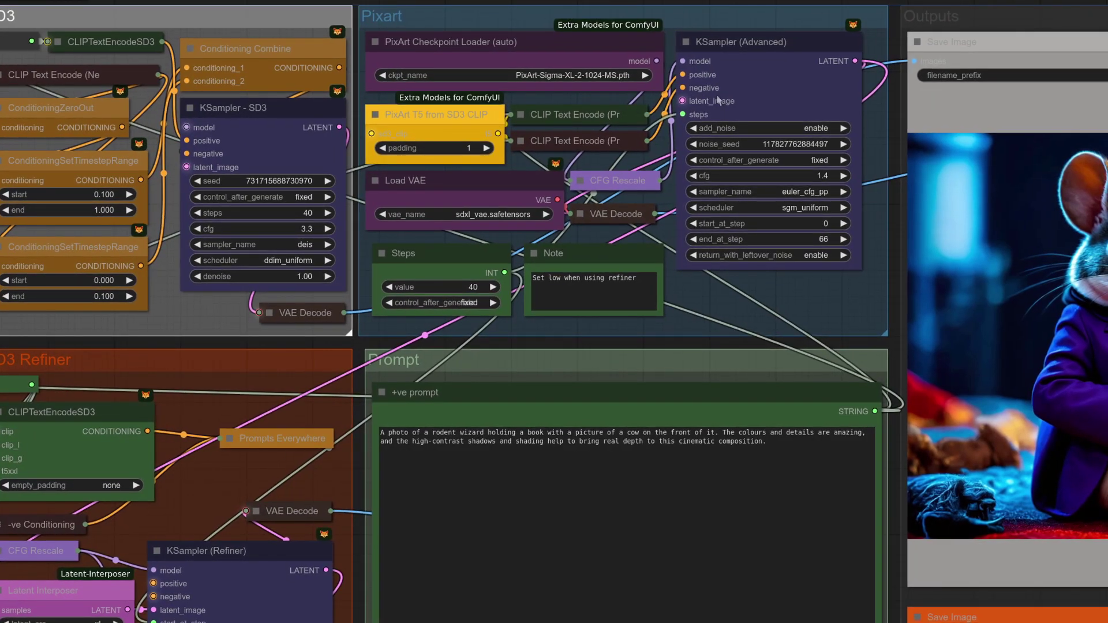
drag(290, 454, 531, 165)
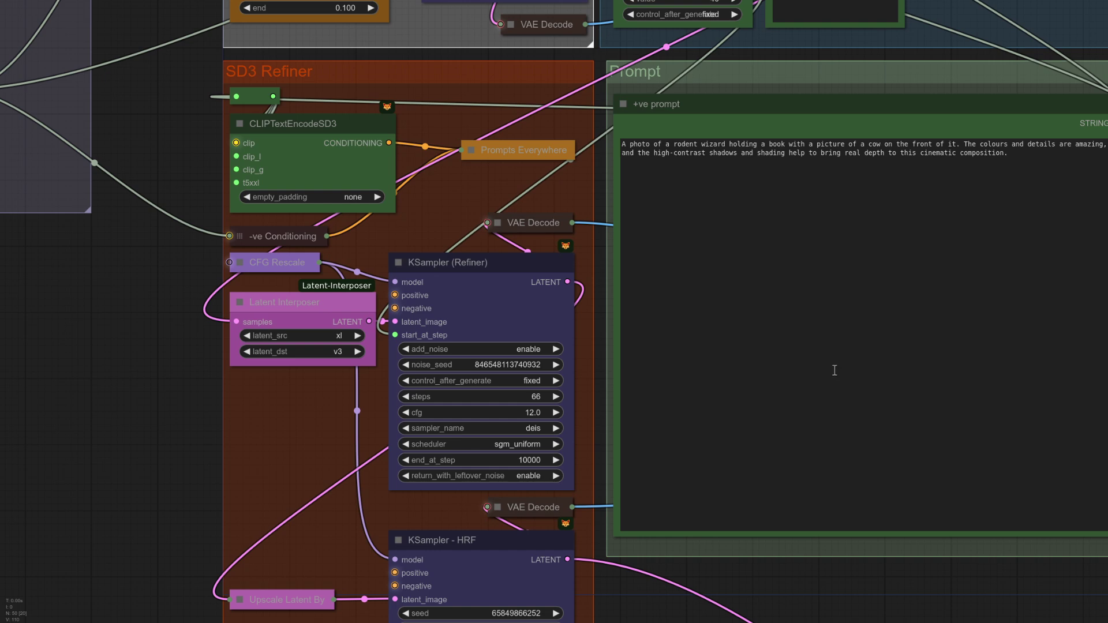
drag(894, 544, 0, 291)
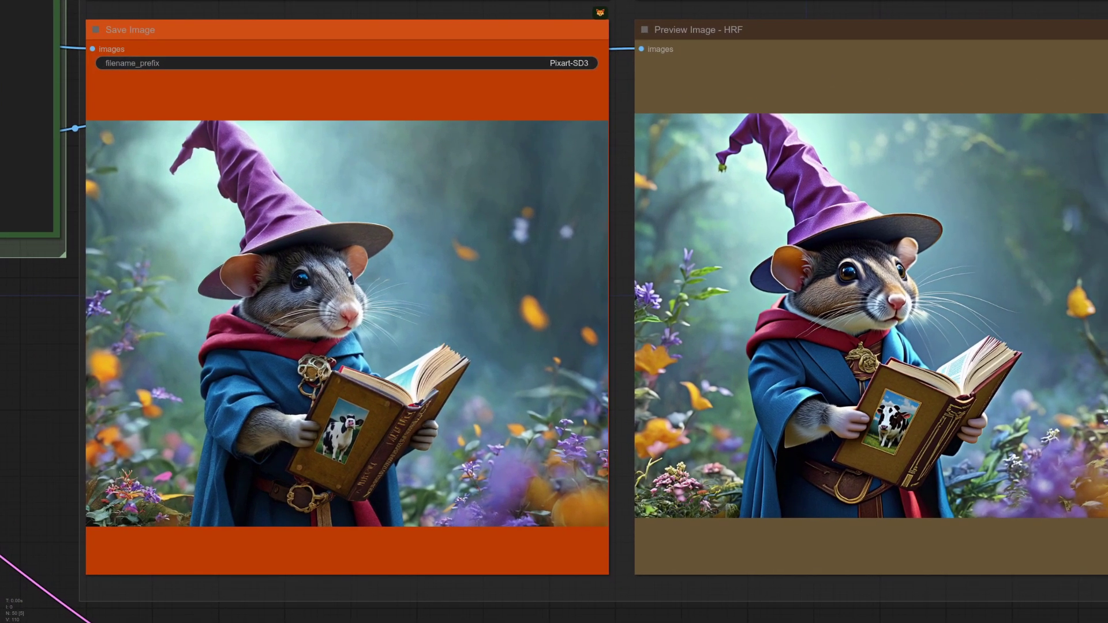
Step: Zoom in and pan up to the +ve prompt node in the Prompt group
scroll(602, 539, up, 5)
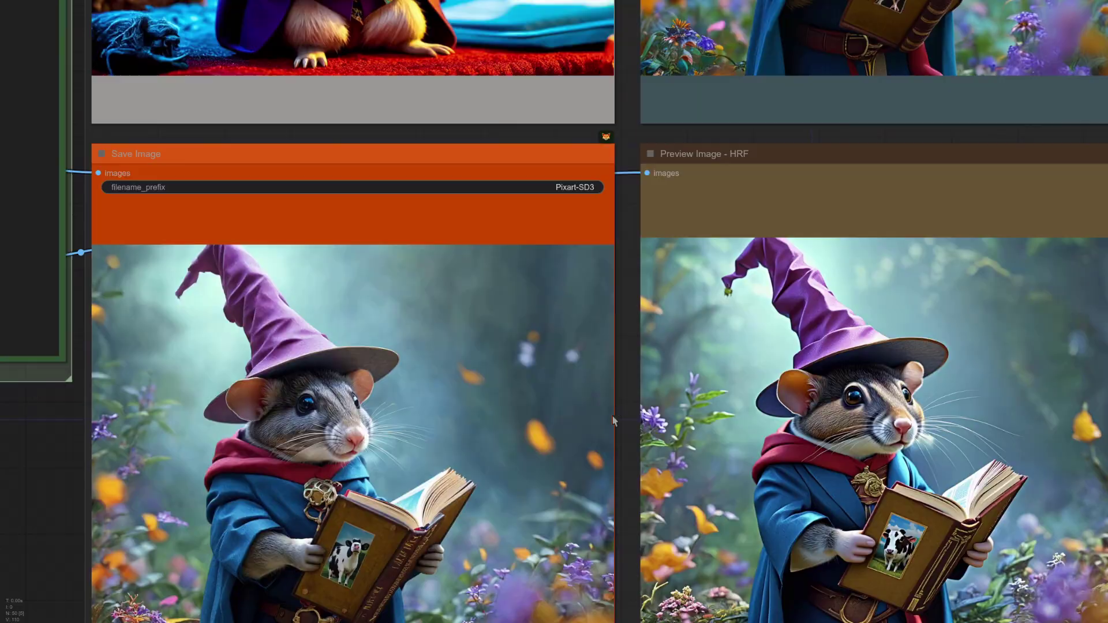
scroll(600, 539, up, 1)
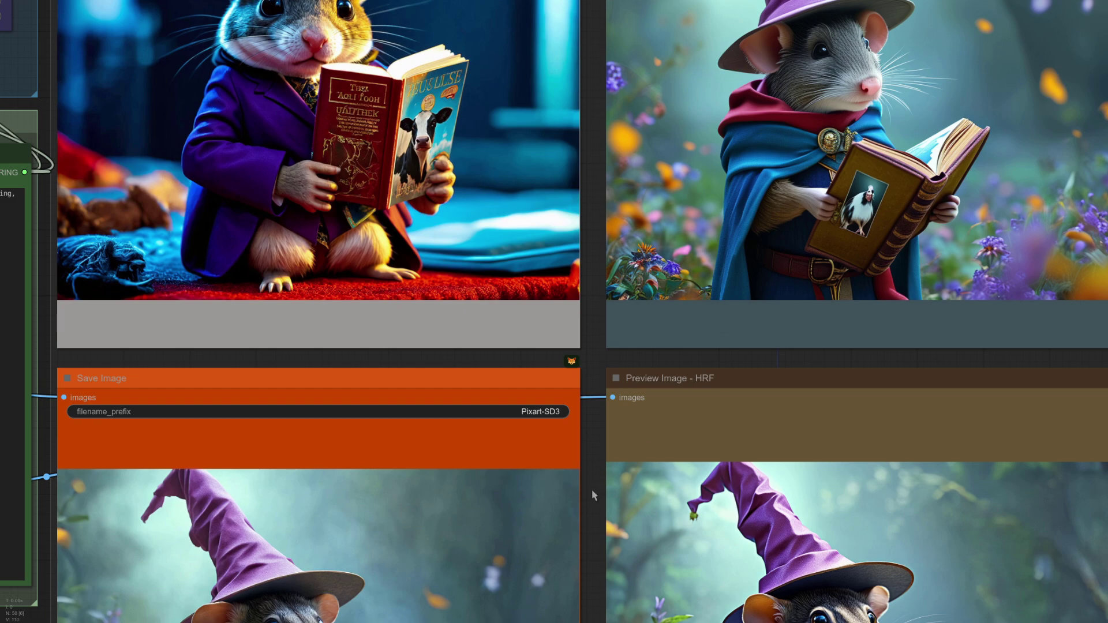
drag(591, 489, 613, 144)
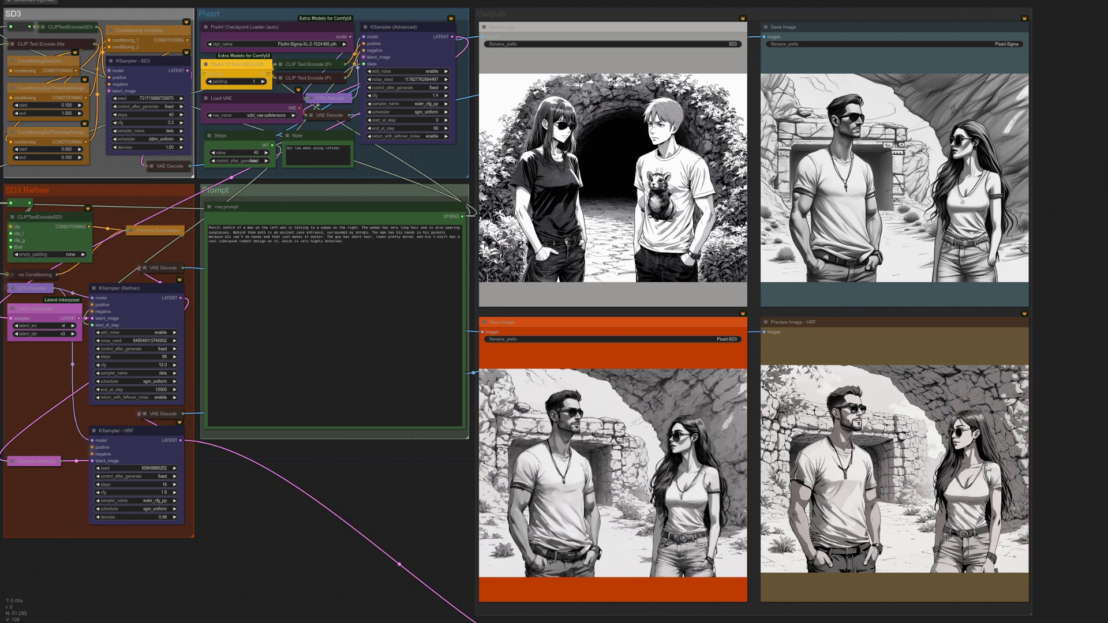
Step: Scroll down to the HRF2 - High steps group, then pan up to the refined and hi-res outputs
scroll(904, 117, down, 3)
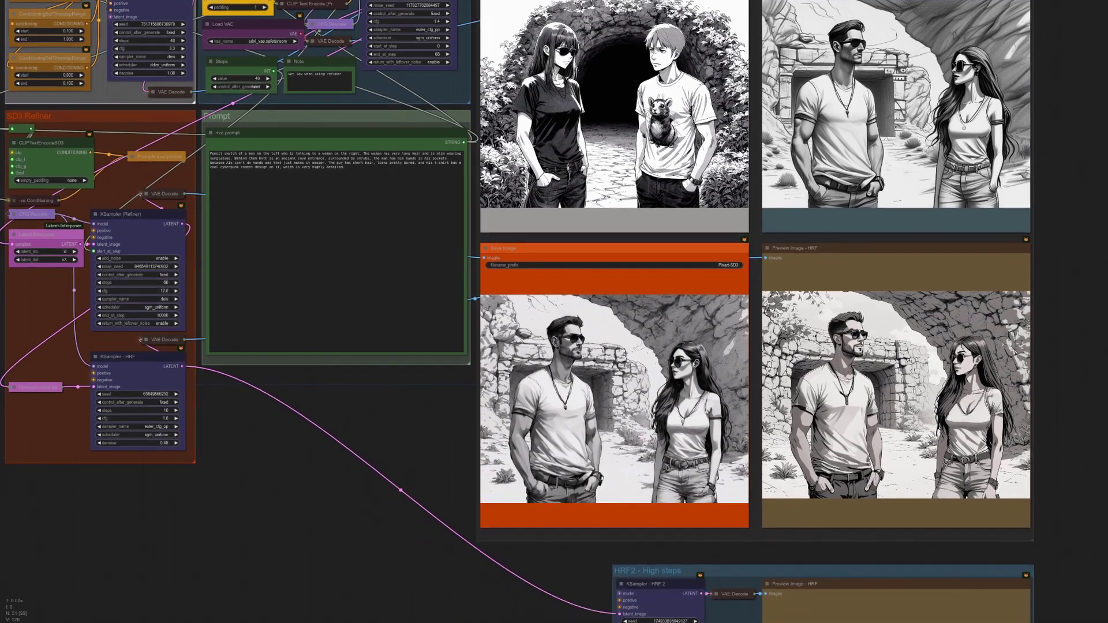
scroll(550, 224, down, 6)
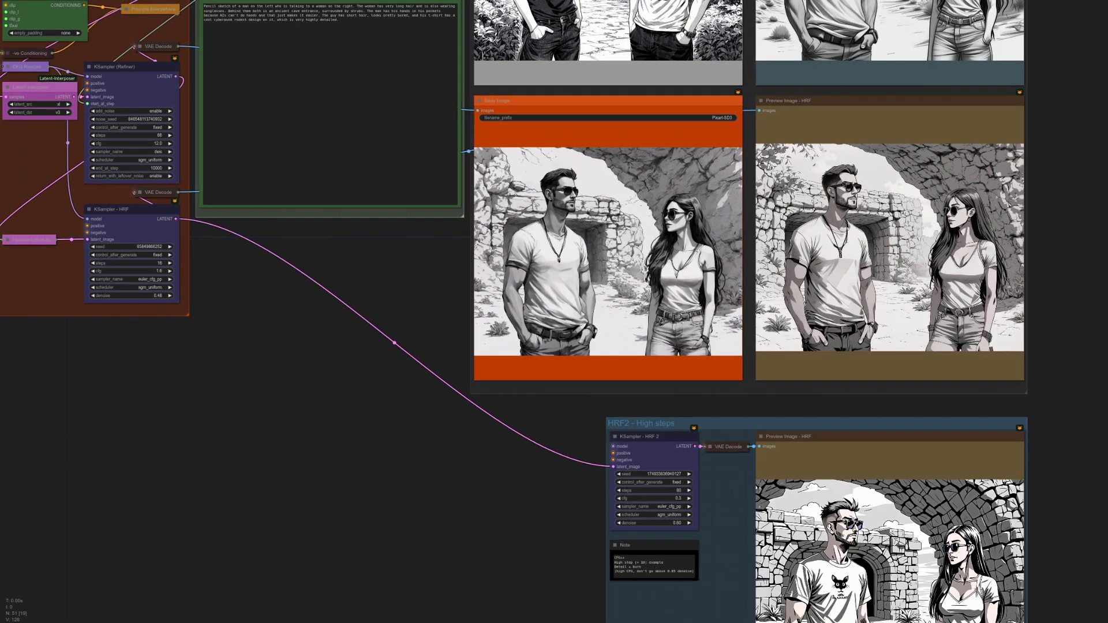
scroll(899, 451, down, 5)
scroll(898, 451, up, 3)
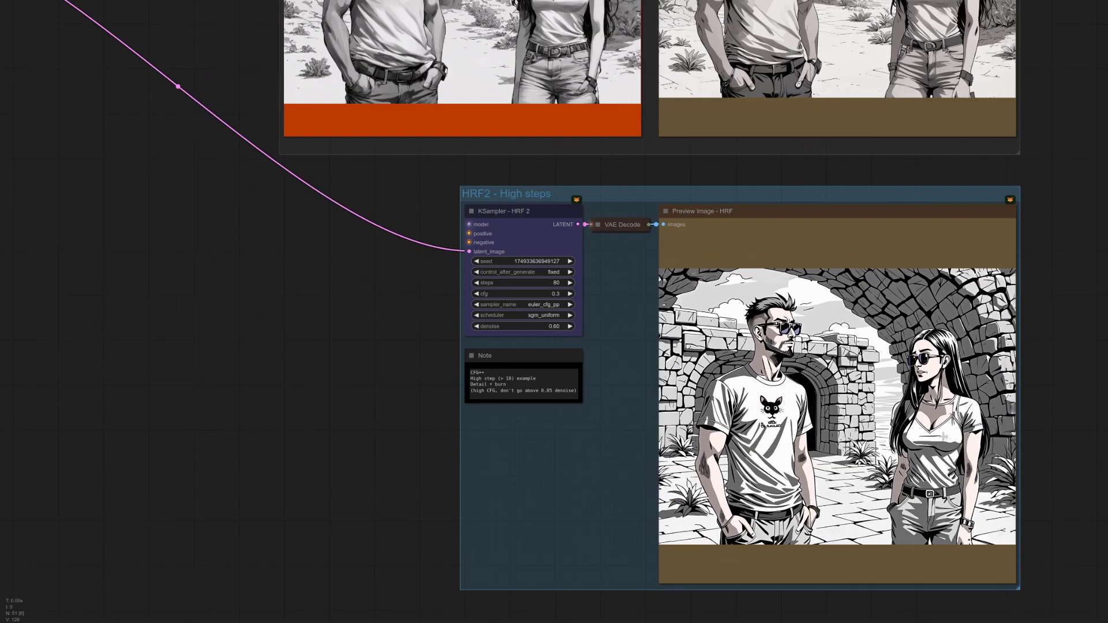
scroll(967, 438, up, 2)
scroll(692, 312, down, 3)
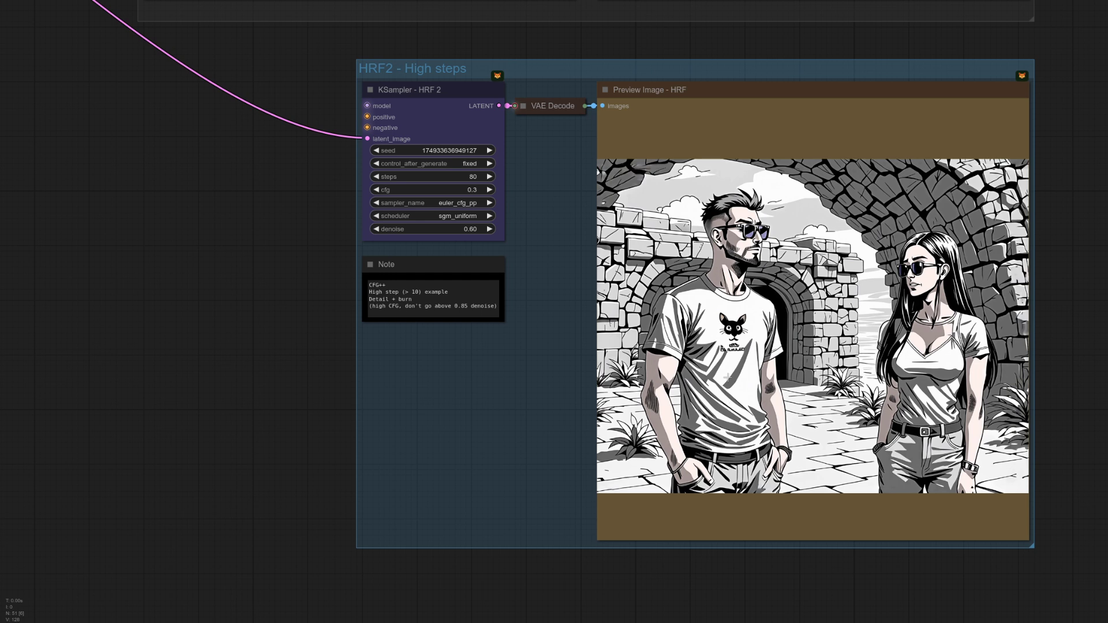
mouse_move(231, 173)
mouse_down()
mouse_move(265, 574)
mouse_move(245, 525)
mouse_move(218, 166)
mouse_up()
drag(220, 63, 231, 532)
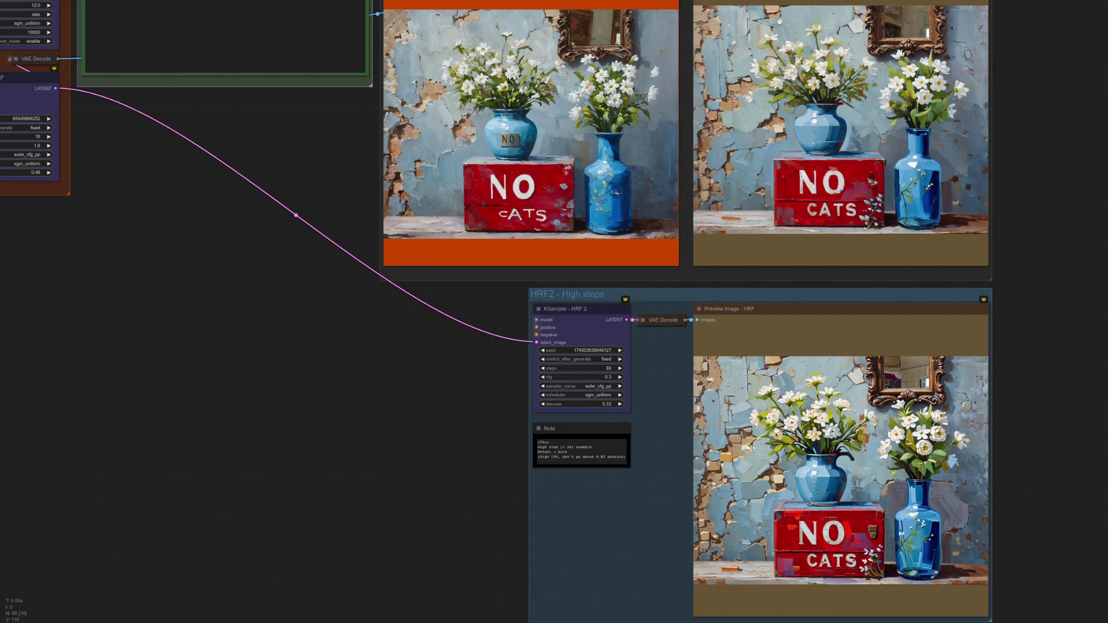
scroll(1088, 297, down, 3)
scroll(1026, 255, up, 4)
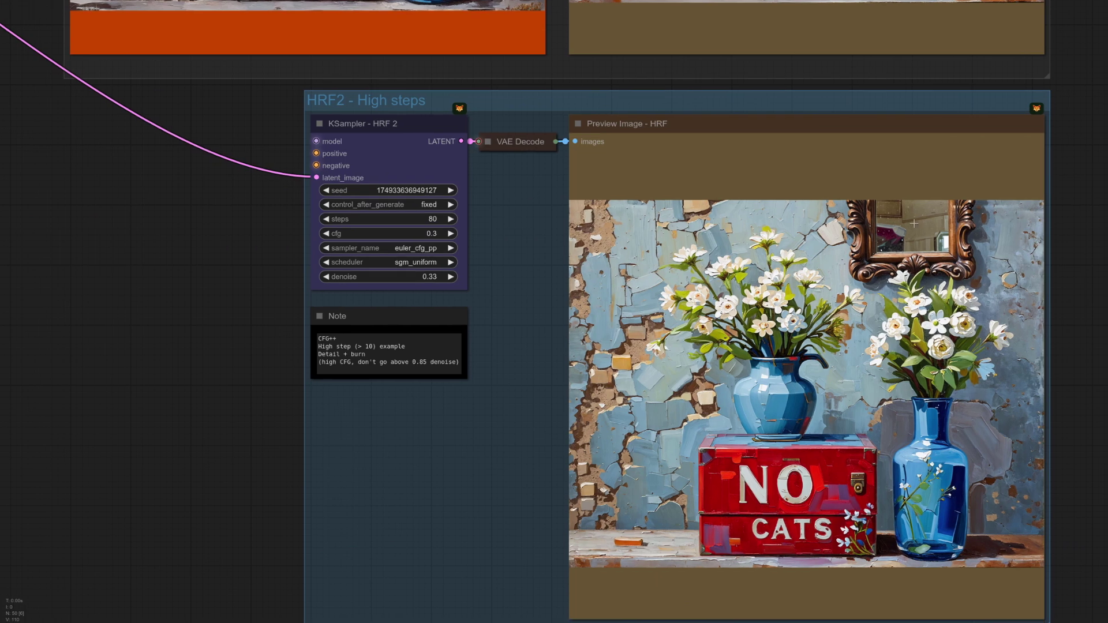
scroll(554, 311, up, 8)
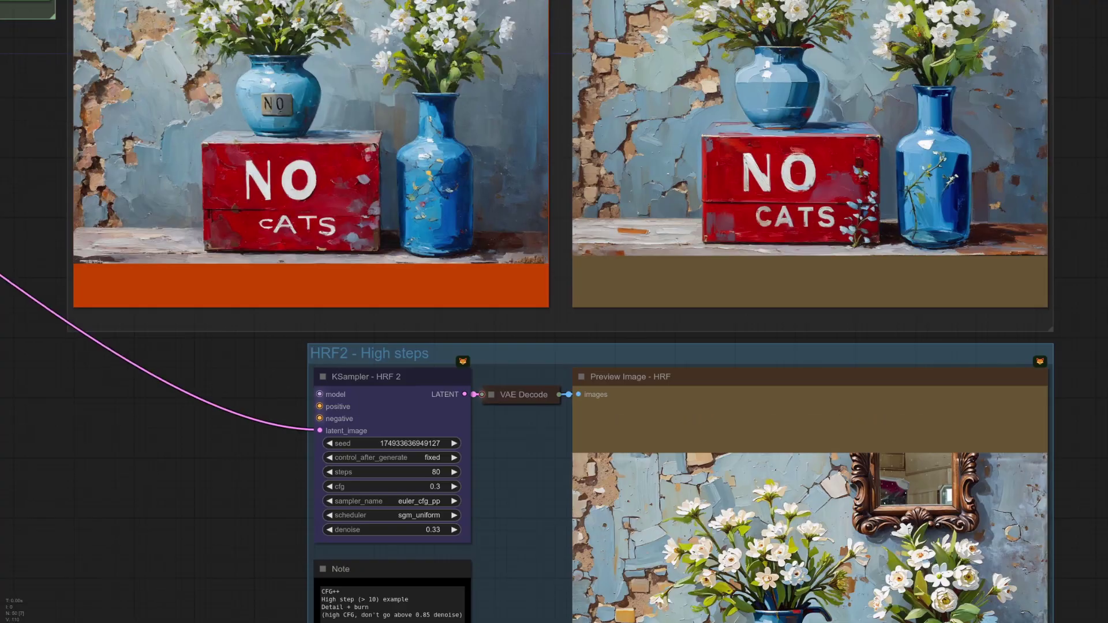
scroll(554, 311, down, 6)
scroll(1087, 244, down, 2)
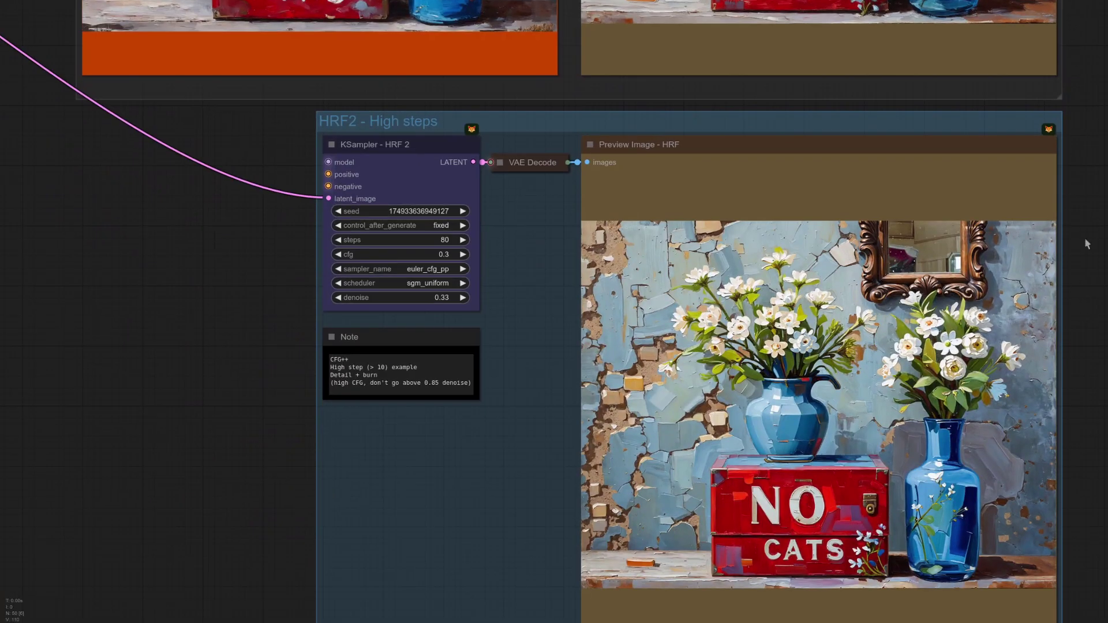
scroll(1087, 244, down, 1)
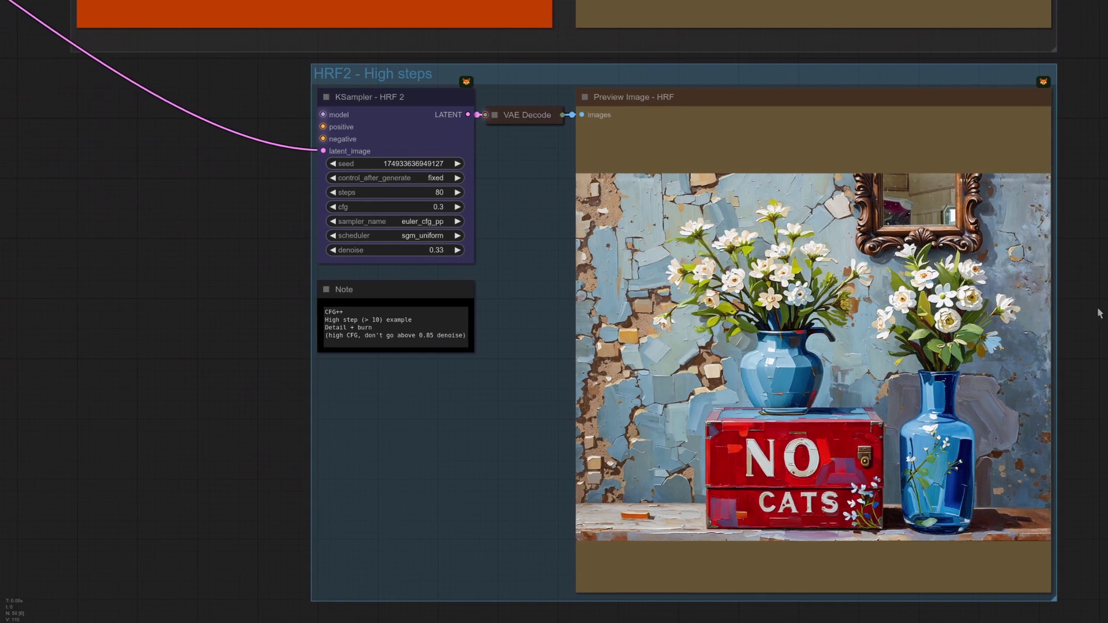
scroll(1098, 311, down, 2)
scroll(1098, 311, right, 3)
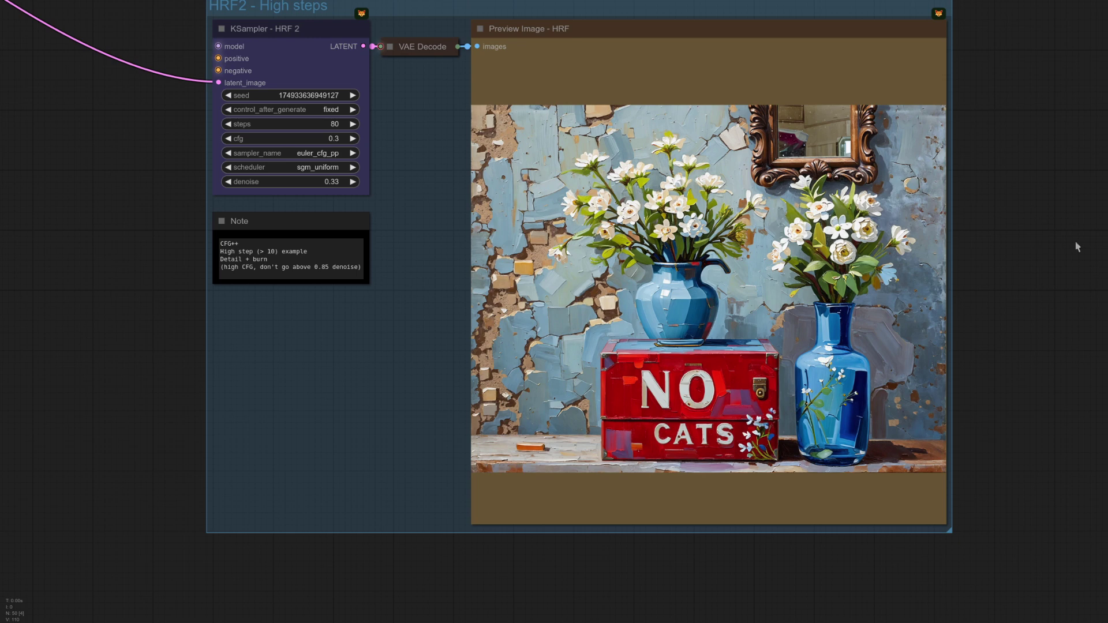